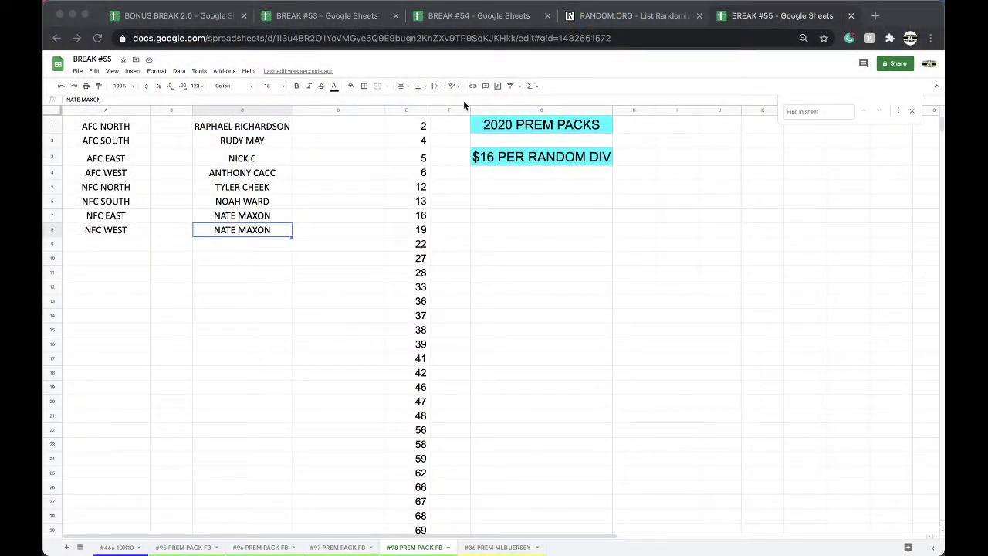
# Select the whole column E of spot numbers so the list can be copied.
pyautogui.click(407, 110)
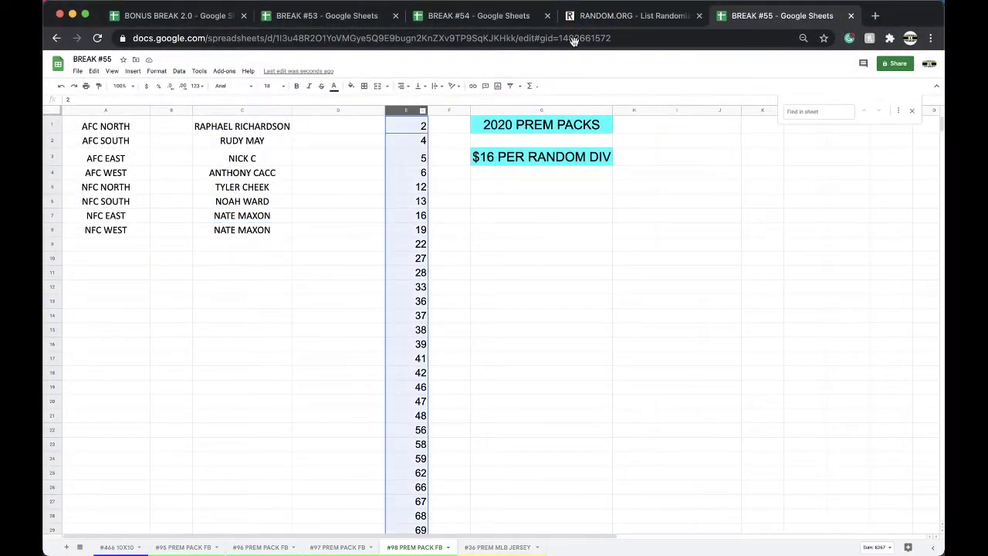
# Paste the 73 spot numbers into RANDOM.ORG's List Randomizer and shuffle them four times.
pyautogui.click(656, 15)
pyautogui.click(867, 40)
pyautogui.press('Return')
pyautogui.click(326, 302)
pyautogui.press('super+v')
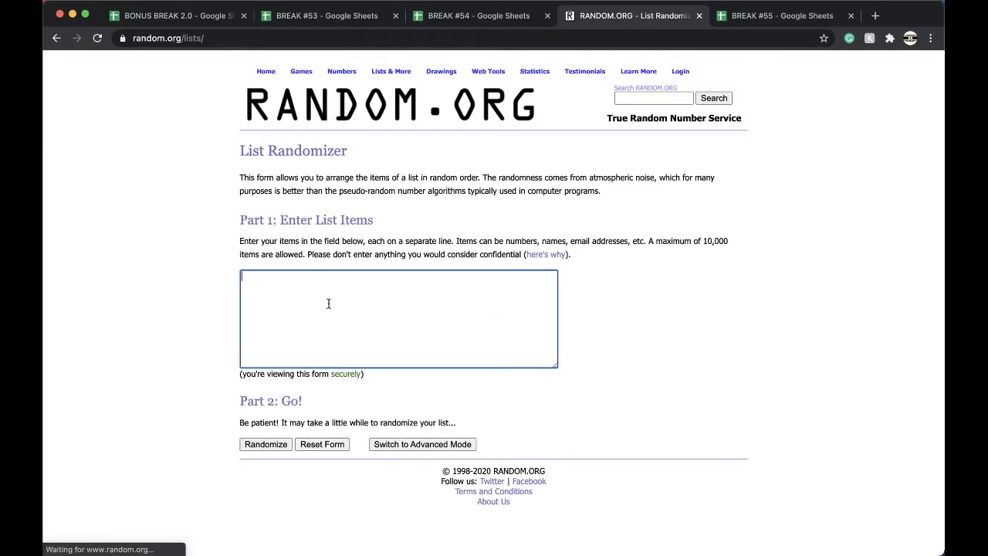
pyautogui.click(256, 443)
pyautogui.scroll(-10, 260, 421)
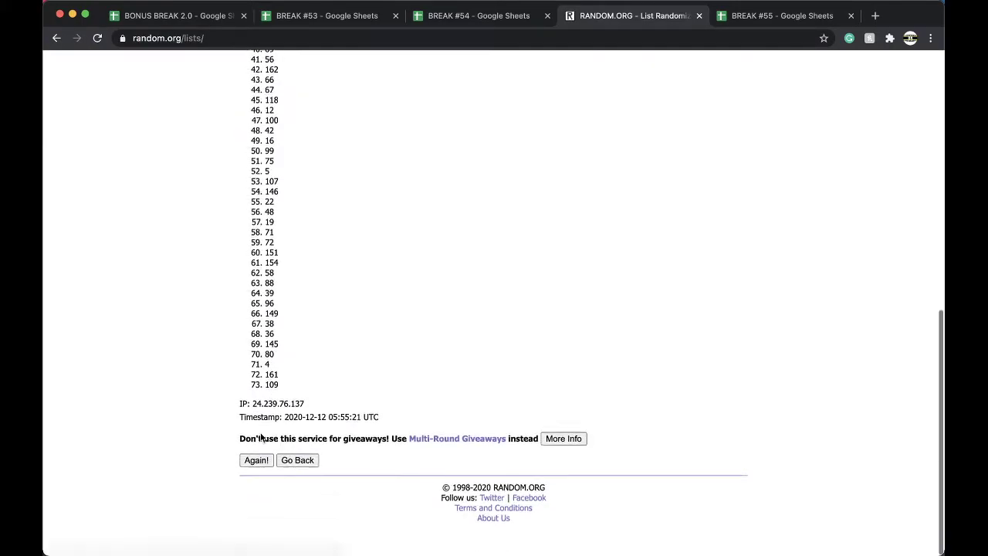
pyautogui.click(257, 474)
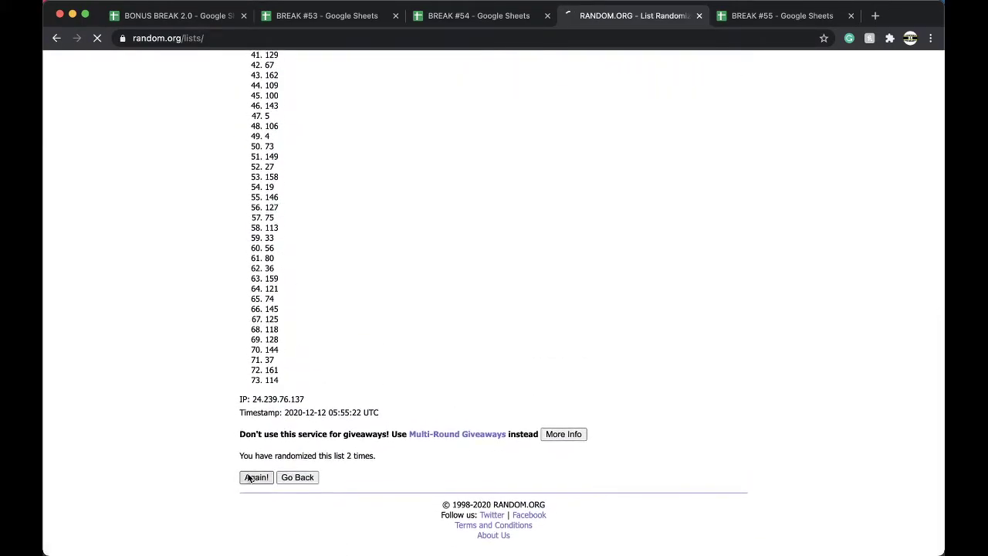
pyautogui.click(254, 481)
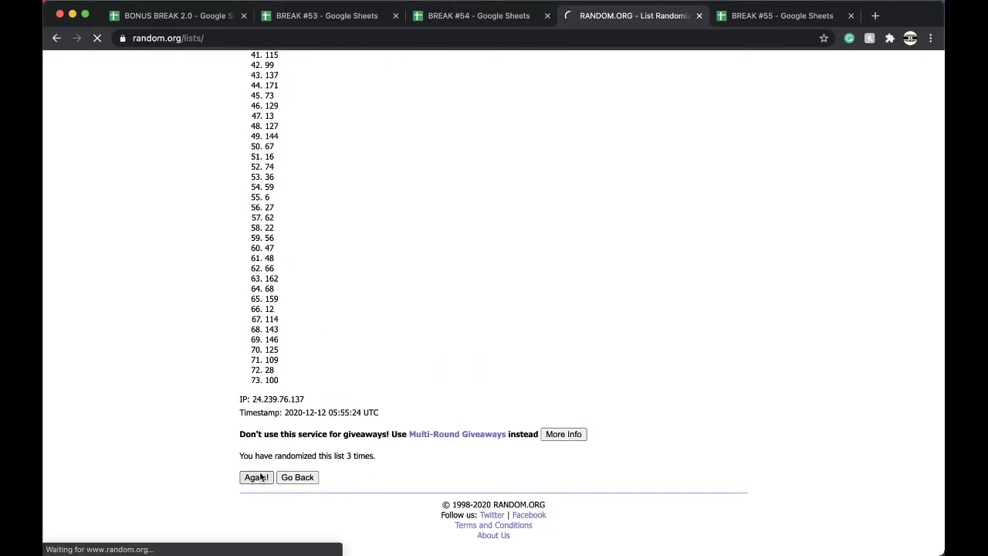
pyautogui.click(256, 482)
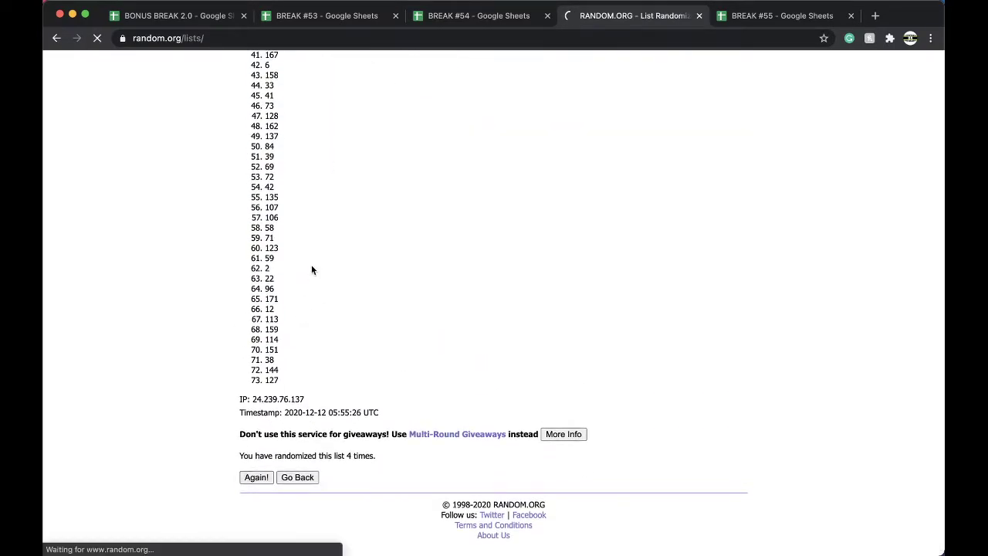
# Back in the sheet, give the winning number 159 in cell E69 a yellow fill.
pyautogui.click(724, 17)
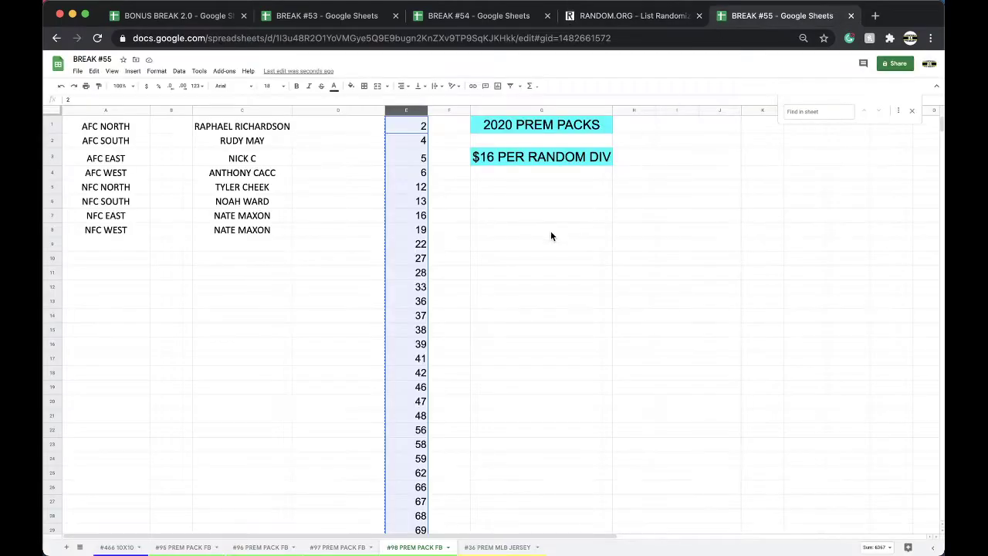
pyautogui.scroll(-15, 427, 309)
pyautogui.scroll(2, 427, 309)
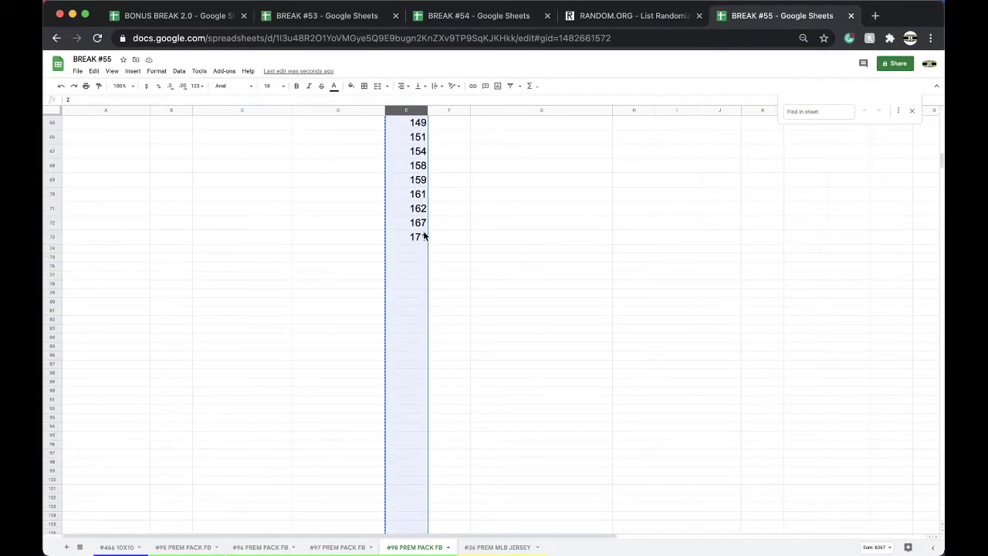
pyautogui.click(419, 183)
pyautogui.click(352, 87)
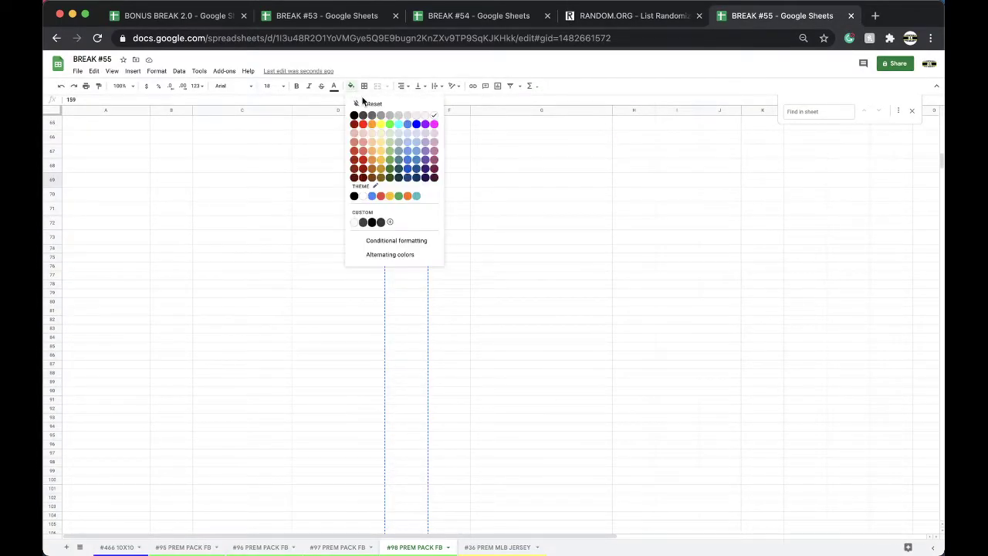
pyautogui.click(380, 126)
pyautogui.rightClick(417, 547)
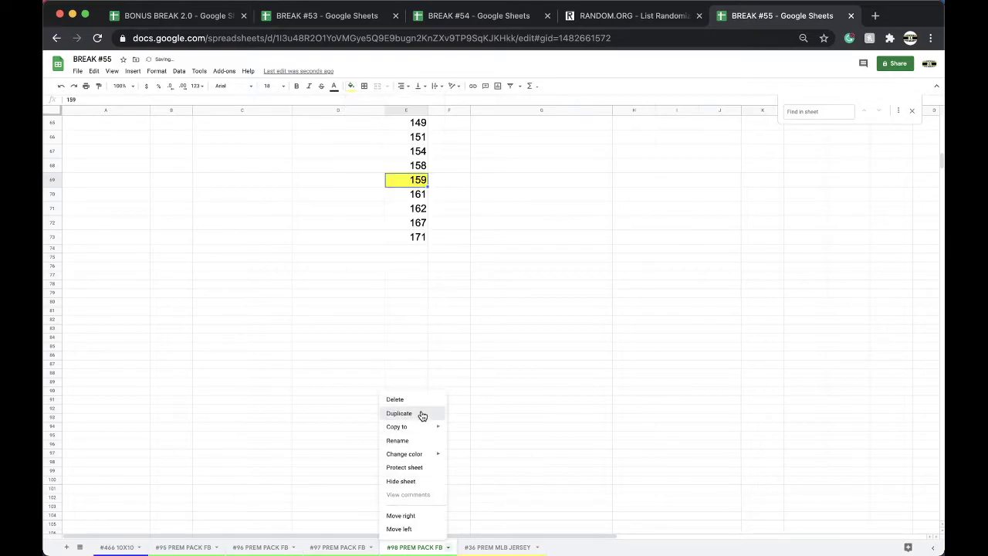
# Duplicate the #98 sheet and name the copy '#99 PREM PACK FB'.
pyautogui.press('Return')
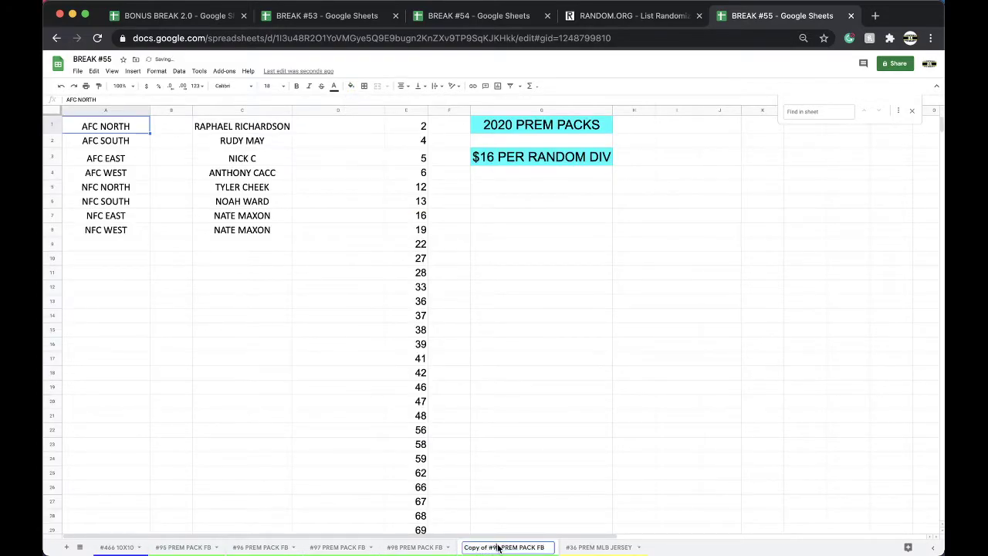
pyautogui.write('#99 PREM PACK FB')
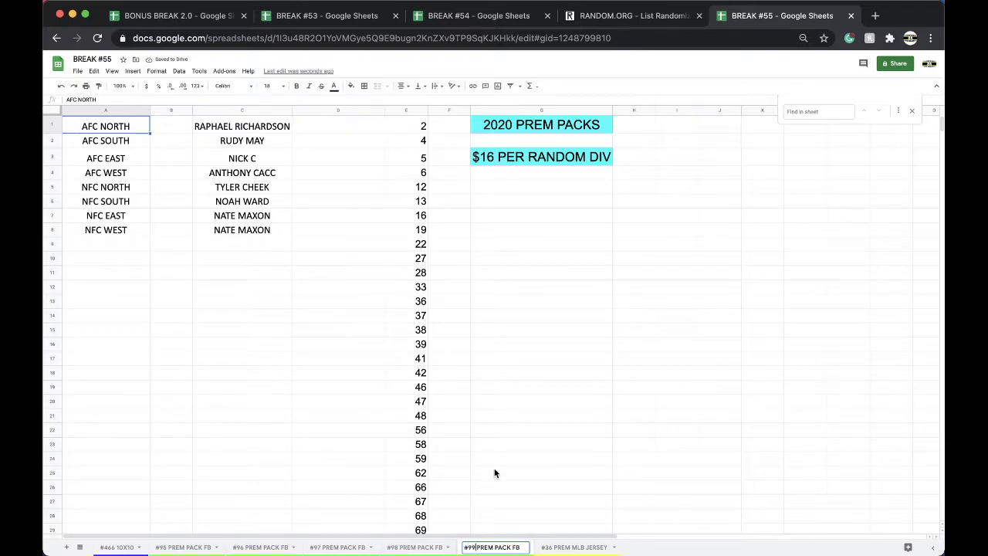
pyautogui.click(494, 469)
pyautogui.rightClick(503, 547)
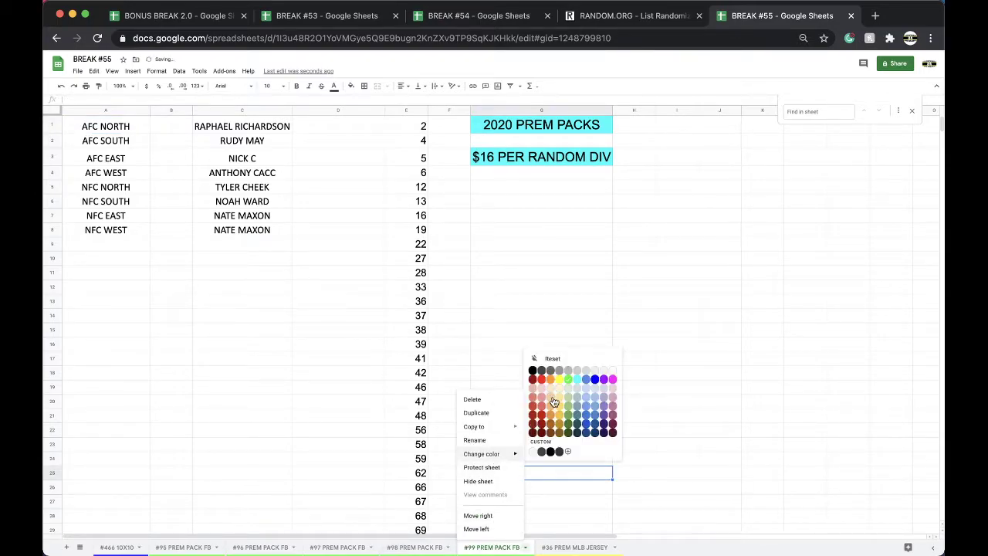
pyautogui.moveTo(502, 454)
pyautogui.click(569, 379)
# In the copy, clear column C's buyer names and delete the 159 row, then return to #98.
pyautogui.click(242, 110)
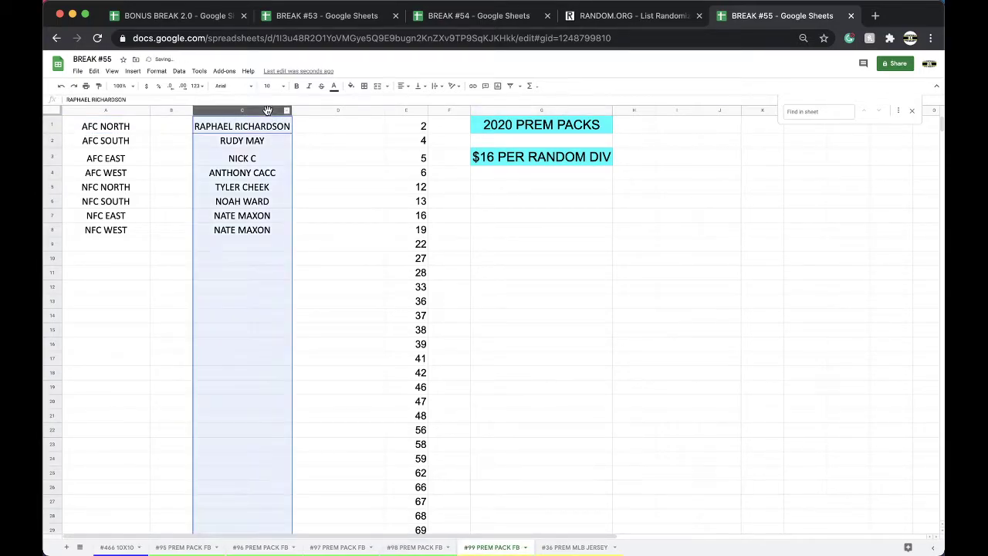
pyautogui.press('Delete')
pyautogui.scroll(-20, 313, 181)
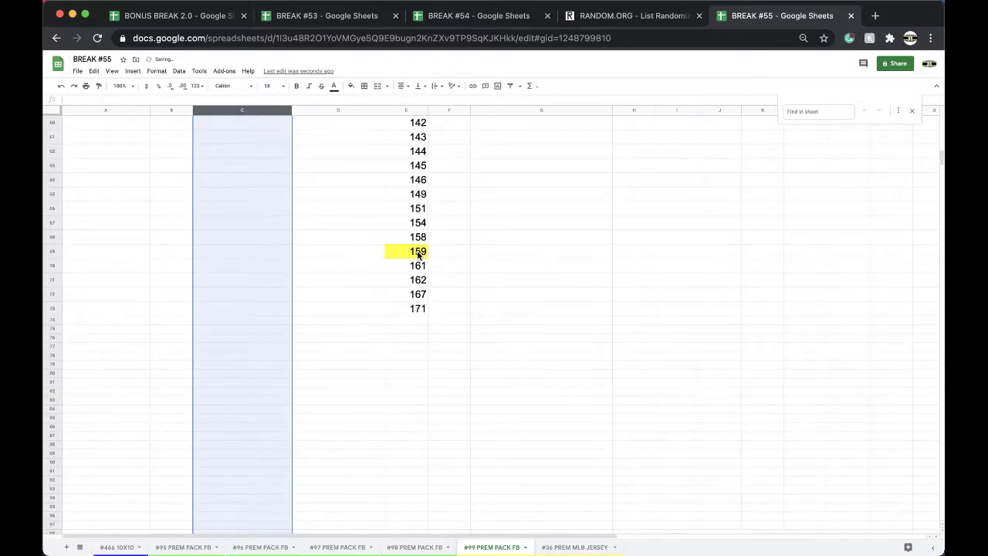
pyautogui.rightClick(415, 251)
pyautogui.click(452, 380)
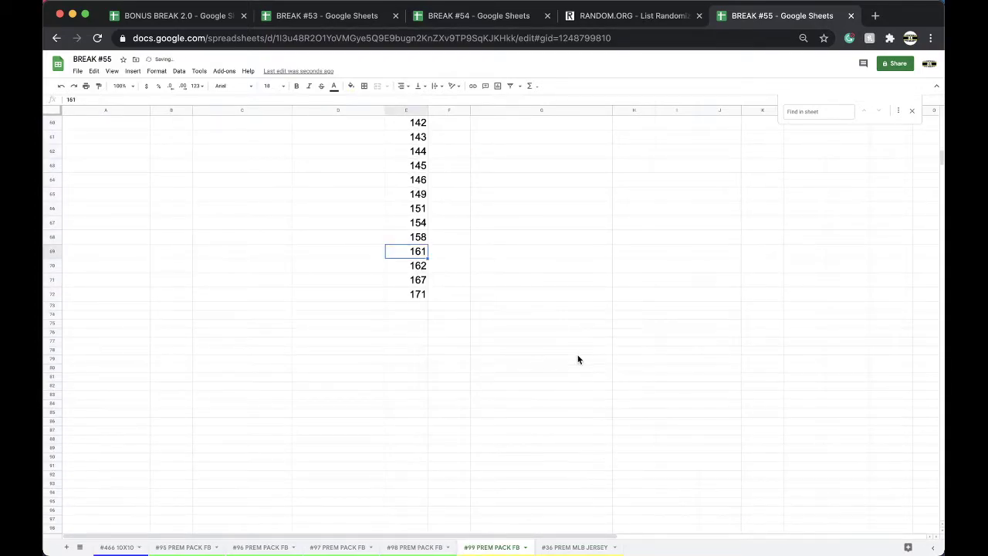
pyautogui.click(579, 351)
pyautogui.click(415, 546)
pyautogui.scroll(20, 431, 473)
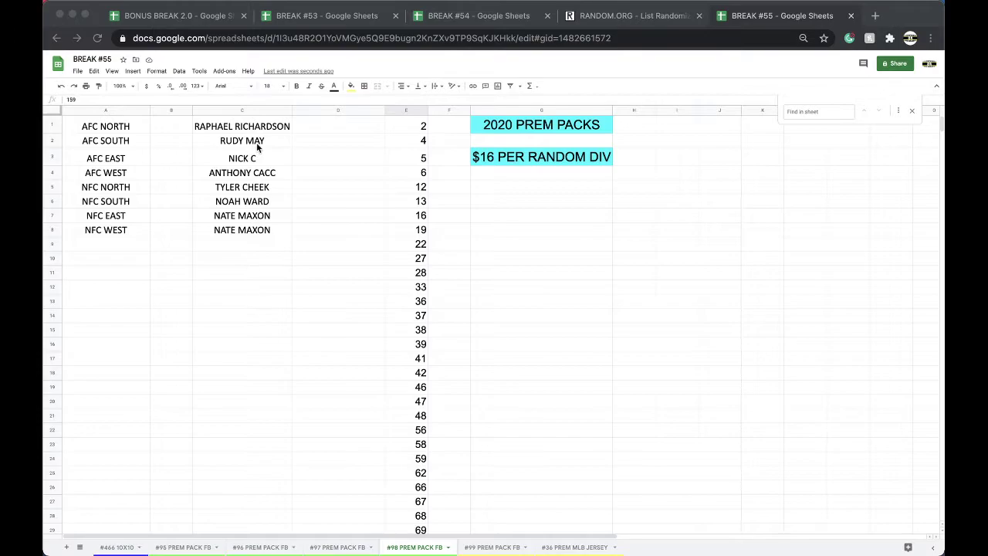
# Select the eight buyer names in C1:C8.
pyautogui.click(244, 144)
pyautogui.click(235, 131)
pyautogui.moveTo(236, 149); pyautogui.dragTo(244, 231)
pyautogui.press('super+c')
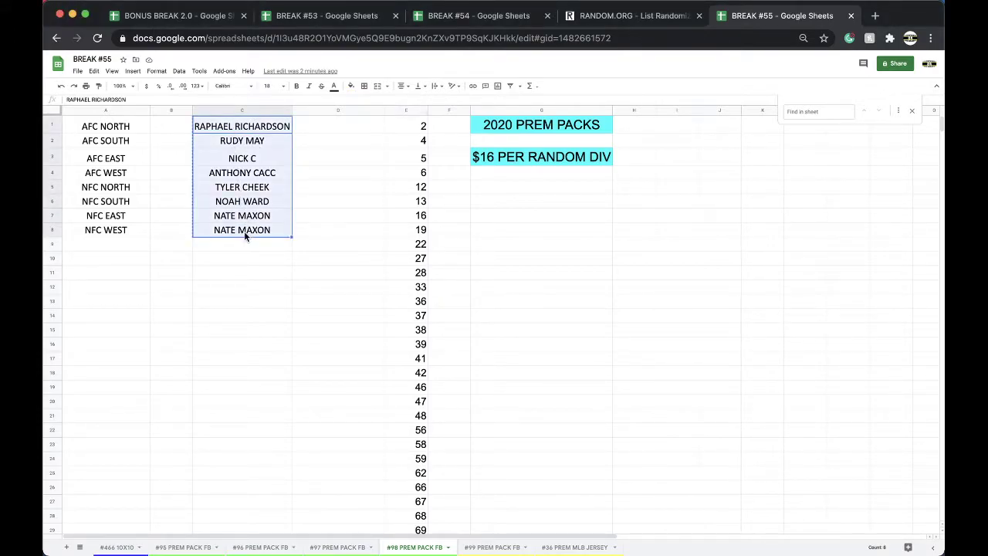
# Paste the eight buyer names into the List Randomizer, shuffle five times, and select the result.
pyautogui.click(606, 15)
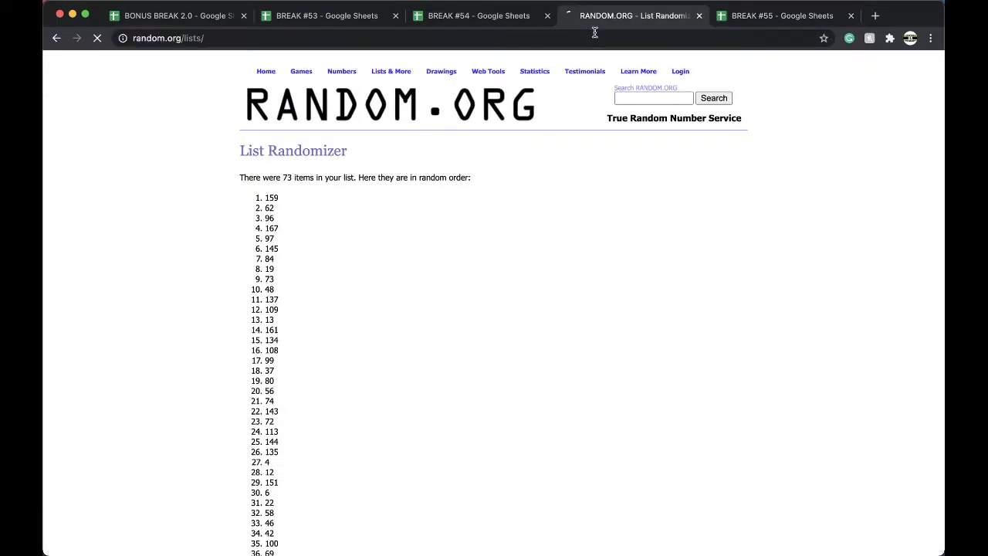
pyautogui.click(280, 309)
pyautogui.press('super+v')
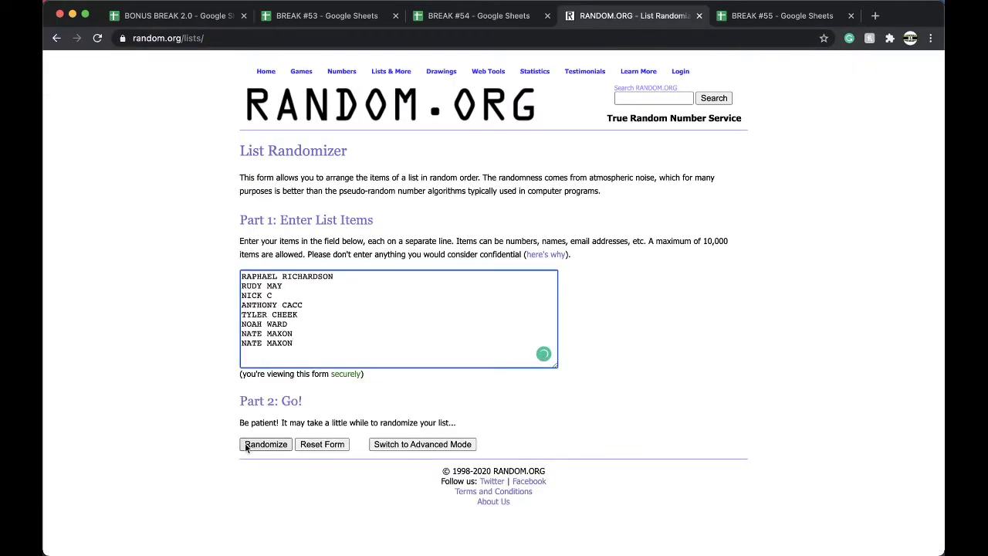
pyautogui.click(247, 446)
pyautogui.click(251, 347)
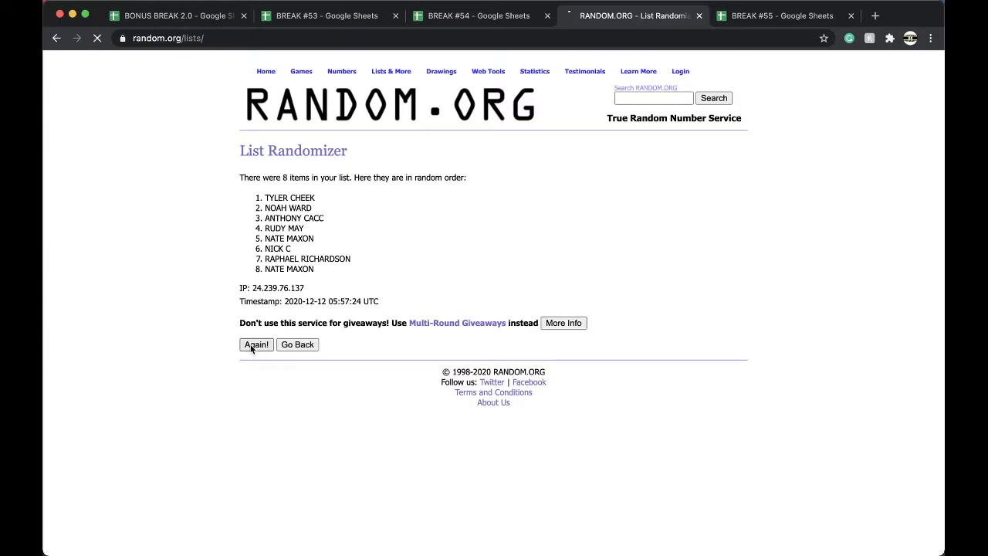
pyautogui.click(253, 369)
pyautogui.click(252, 372)
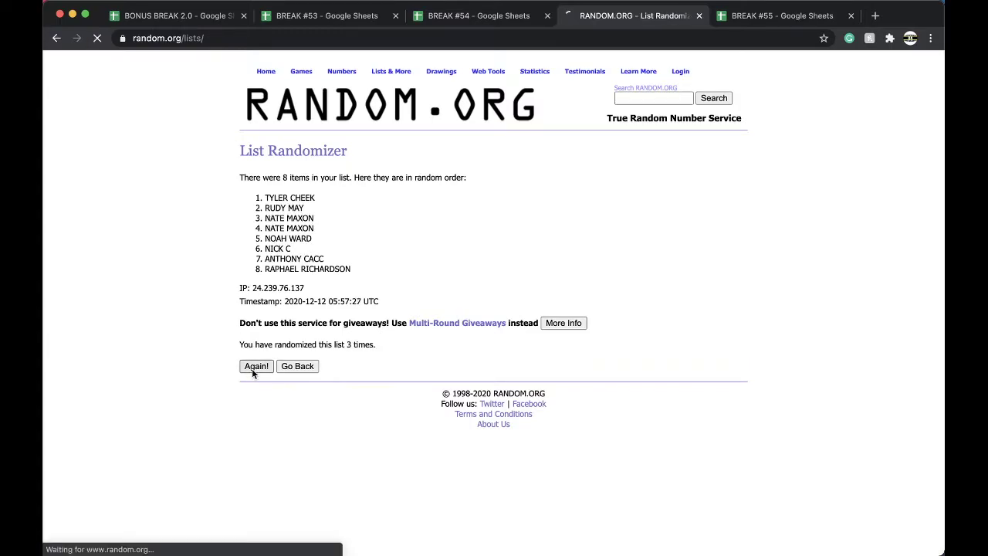
pyautogui.click(254, 371)
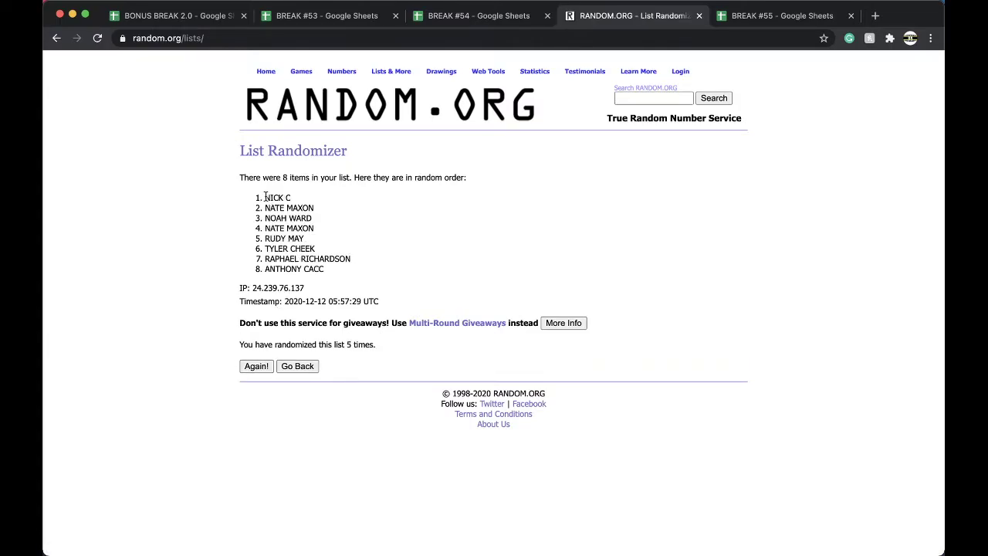
pyautogui.moveTo(264, 197); pyautogui.dragTo(347, 270)
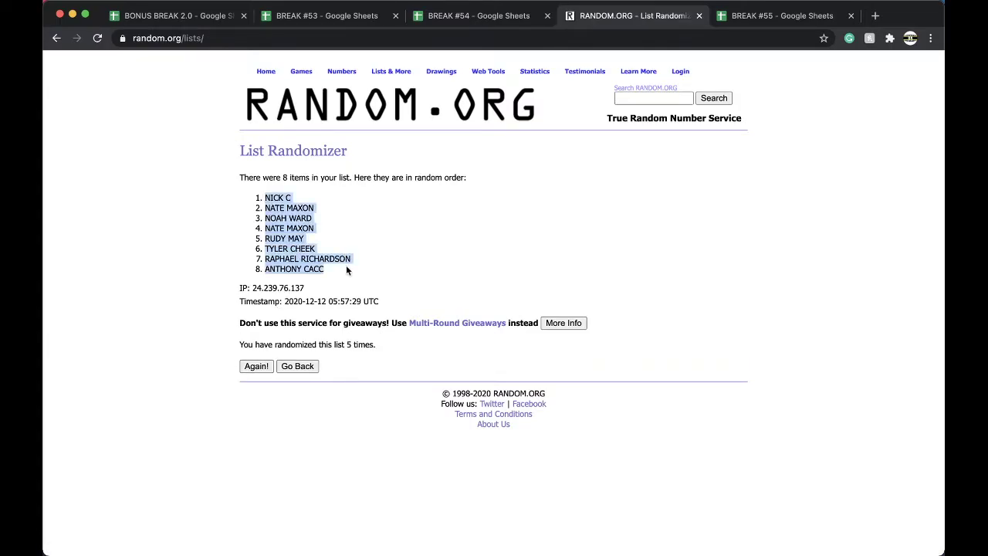
# Paste the shuffled names into column B from B1 at font size 18 and auto-fit the column.
pyautogui.click(485, 22)
pyautogui.click(763, 25)
pyautogui.hotkey('ctrl', 'c')
pyautogui.click(314, 127)
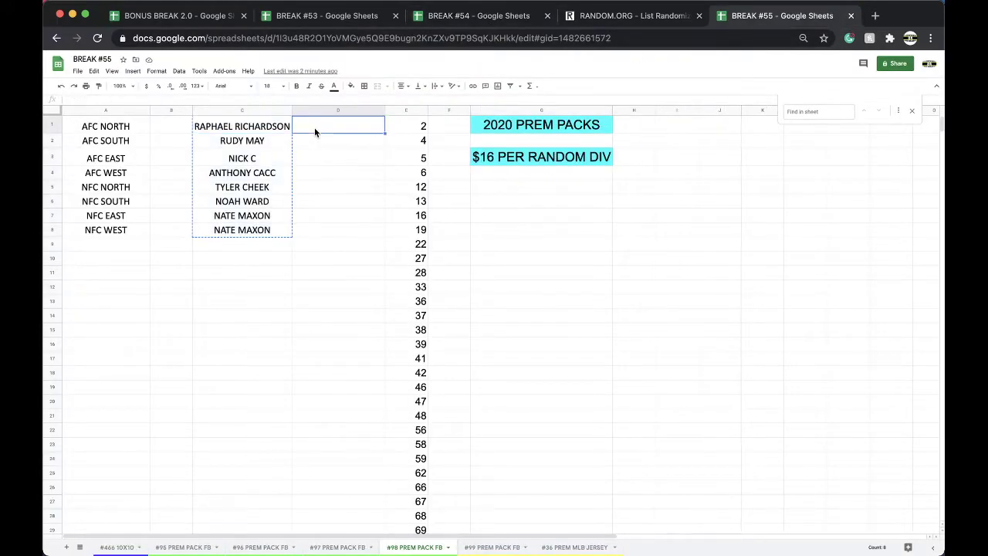
pyautogui.click(165, 129)
pyautogui.hotkey('ctrl', 'v')
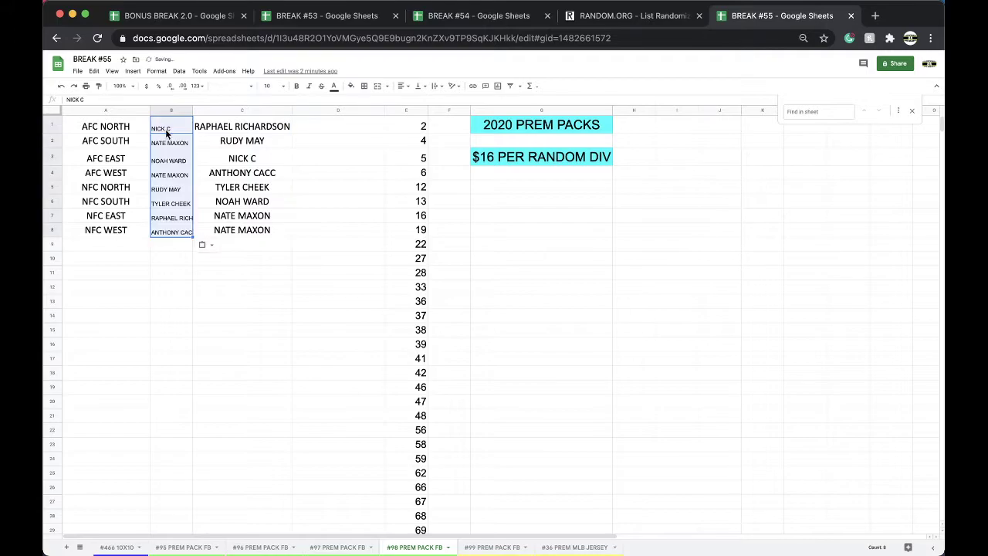
pyautogui.click(268, 86)
pyautogui.click(270, 211)
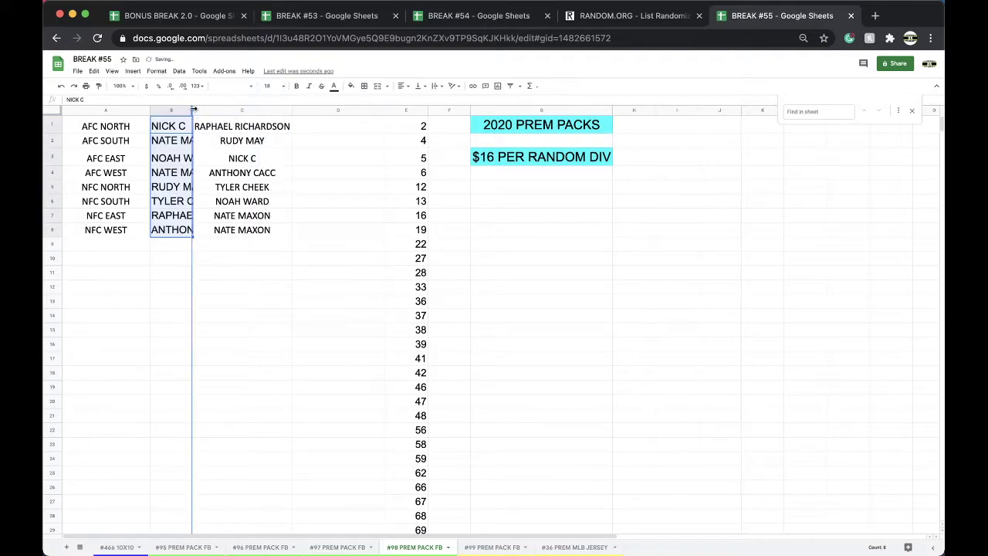
pyautogui.doubleClick(193, 111)
pyautogui.click(216, 302)
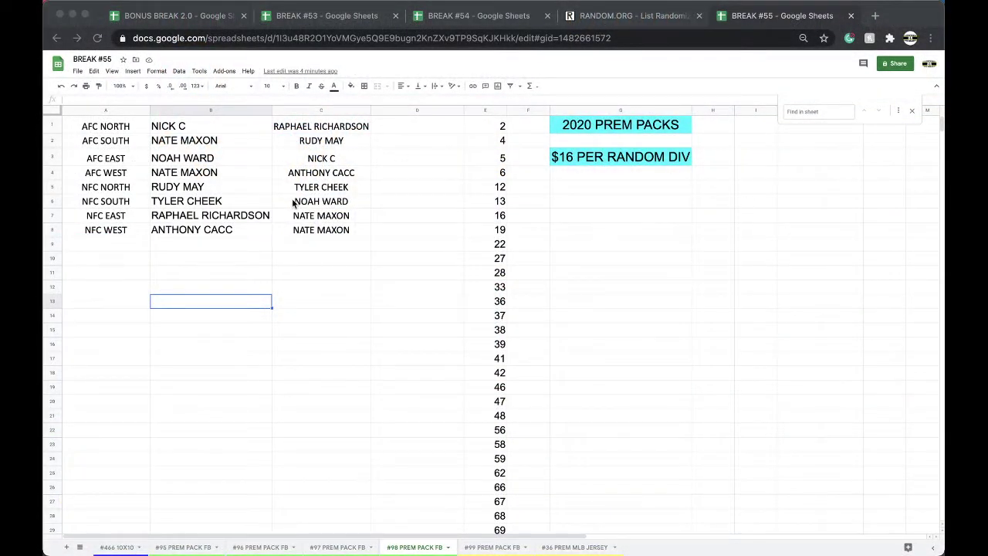
# Fill the NFC WEST buyer cell B8 cyan and copy the names in C1:C8.
pyautogui.click(247, 228)
pyautogui.click(350, 86)
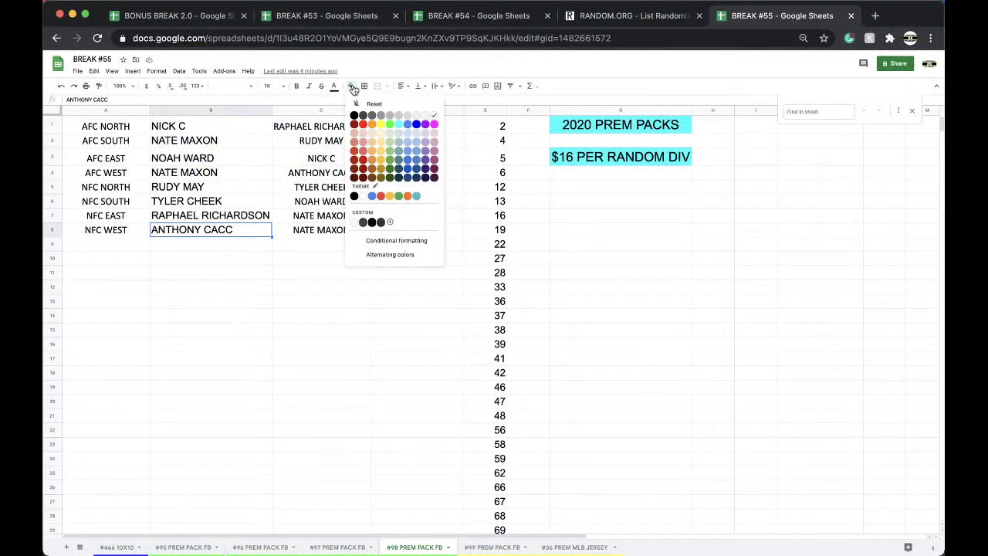
pyautogui.click(394, 129)
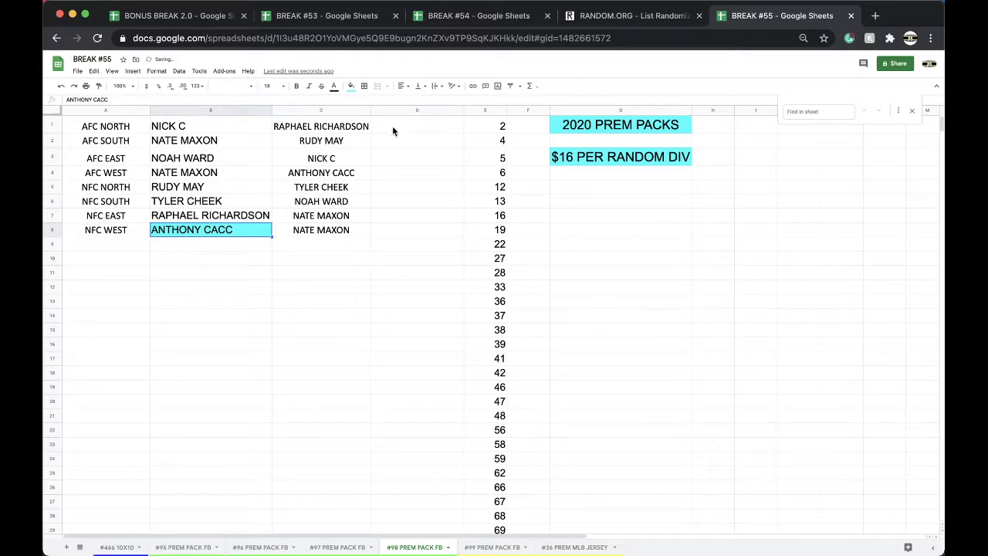
pyautogui.moveTo(323, 129)
pyautogui.mouseDown()
pyautogui.moveTo(324, 214)
pyautogui.moveTo(312, 232)
pyautogui.mouseUp()
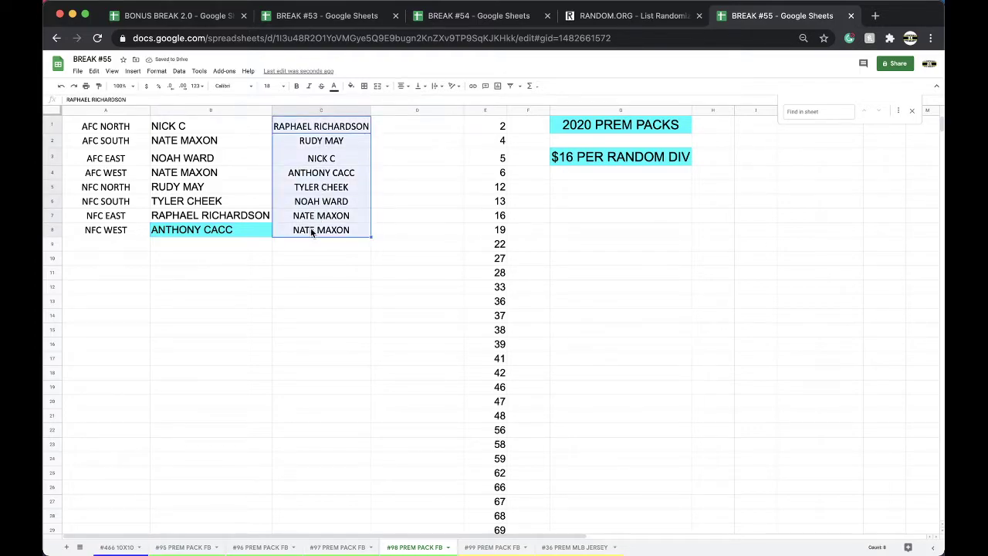
pyautogui.press('super+c')
# Paste the eight names into the reloaded List Randomizer, shuffle five times, and select the top name.
pyautogui.click(606, 17)
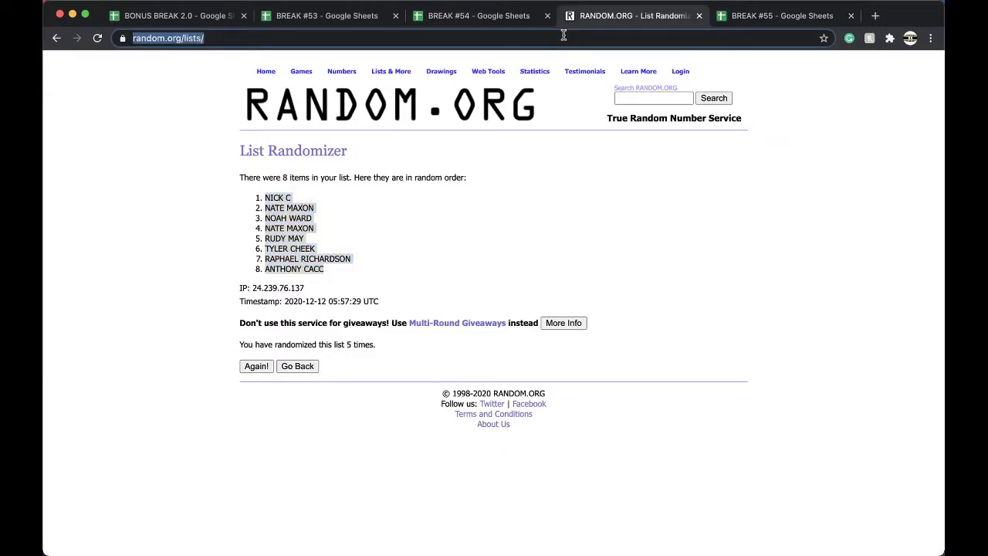
pyautogui.press('Return')
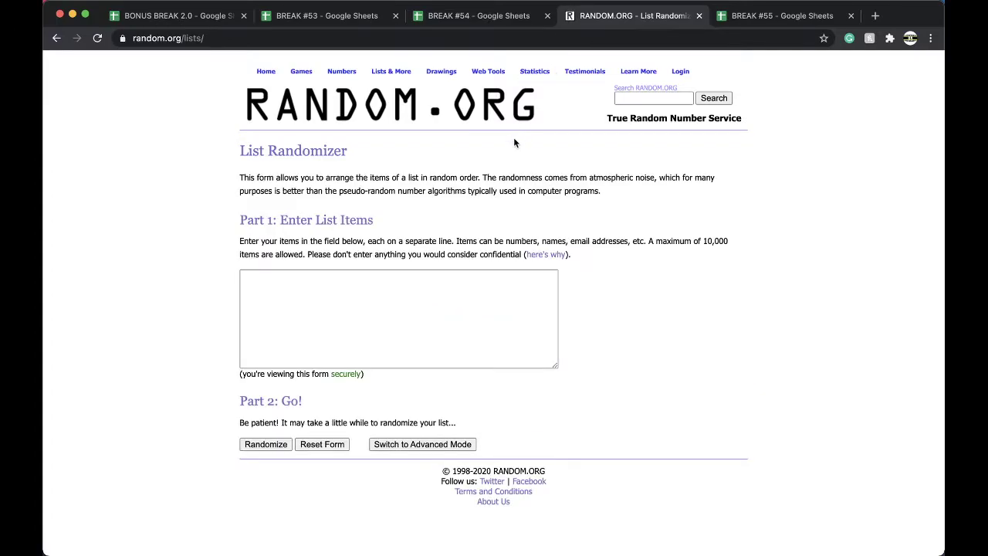
pyautogui.click(353, 309)
pyautogui.press('super+v')
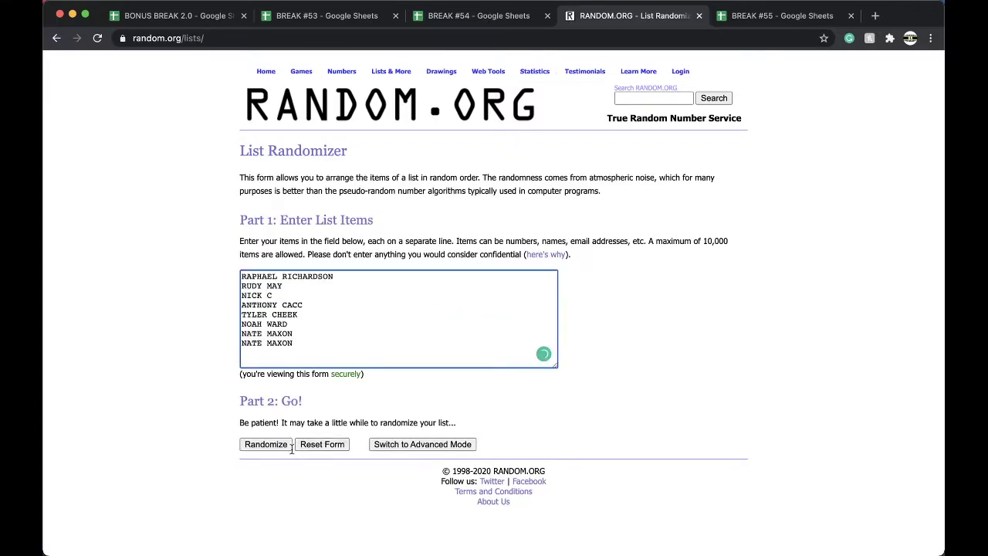
pyautogui.click(271, 448)
pyautogui.click(255, 347)
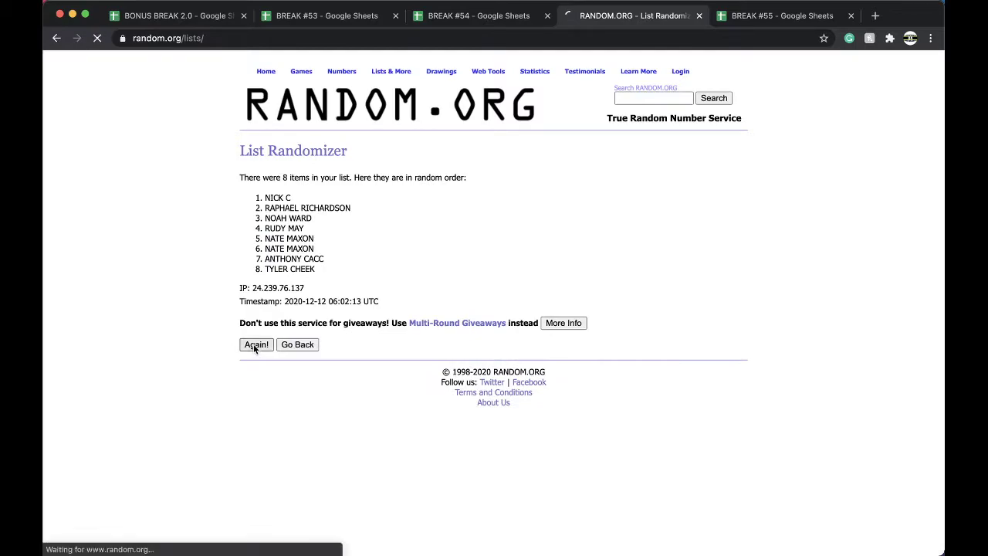
pyautogui.click(254, 367)
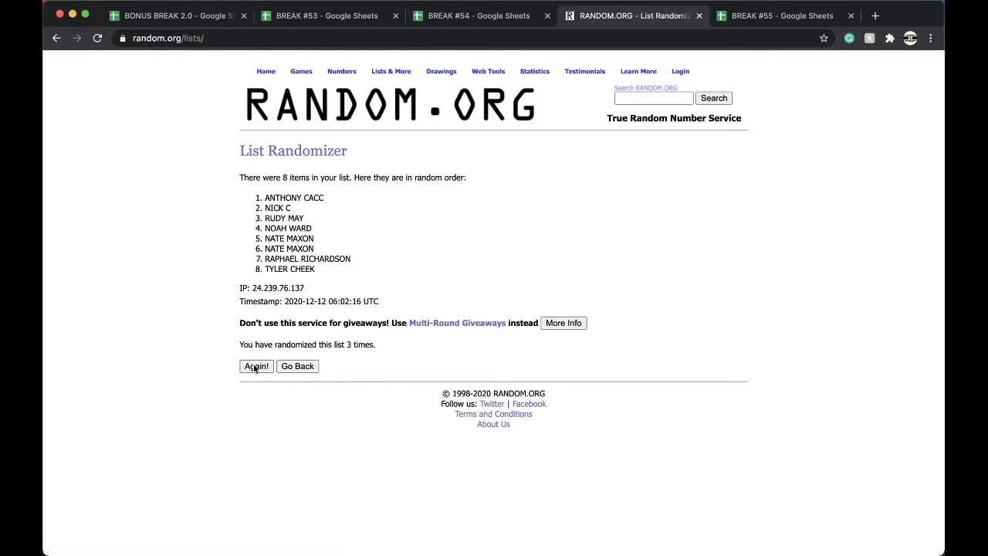
pyautogui.click(255, 368)
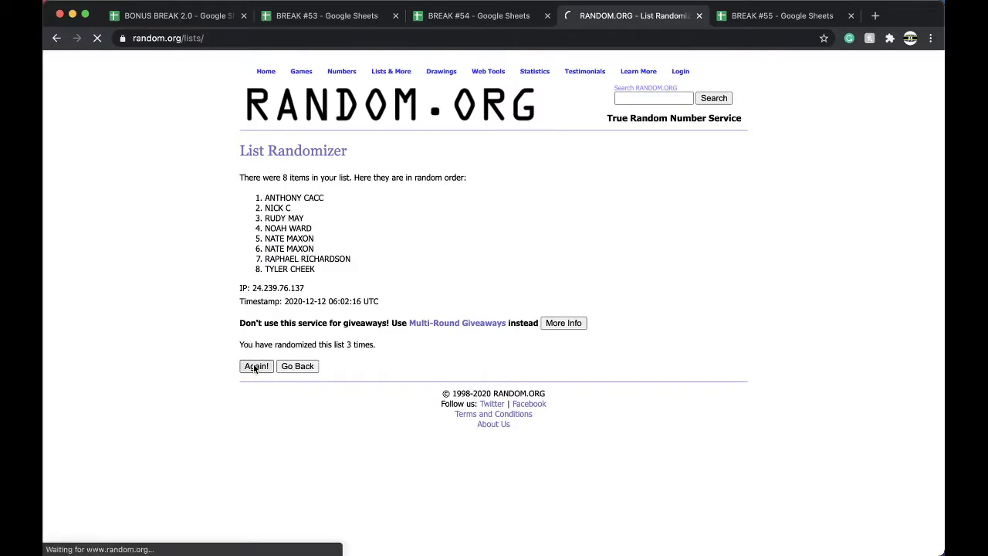
pyautogui.click(255, 368)
pyautogui.tripleClick(282, 196)
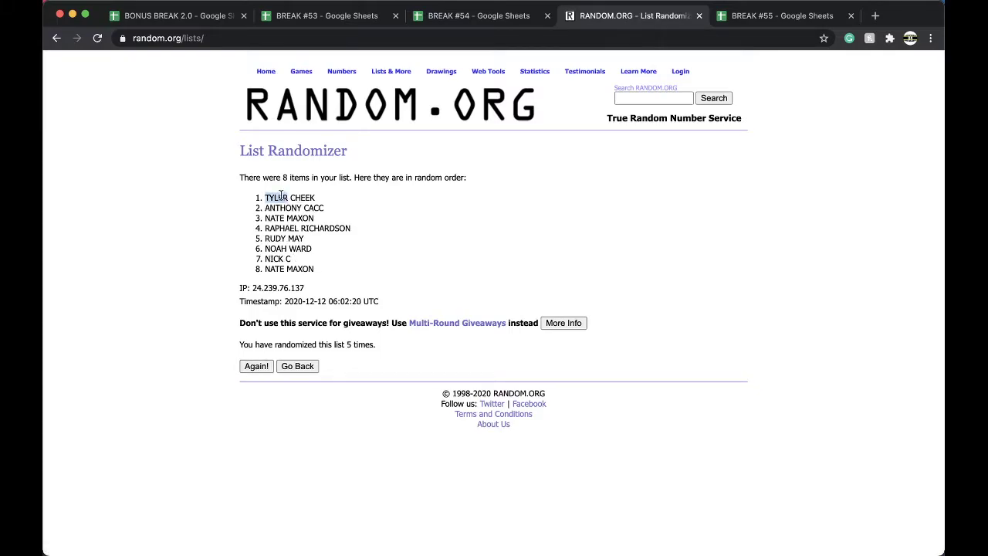
pyautogui.click(509, 19)
# In BONUS BREAK 2.0, paste the winning name as values only into Detroit Lions cell C11.
pyautogui.click(746, 19)
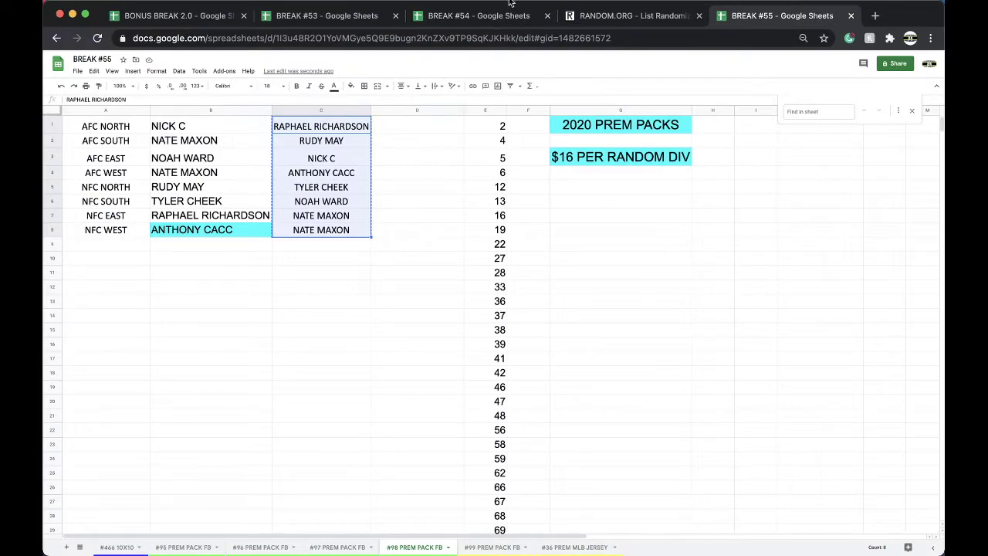
pyautogui.click(205, 16)
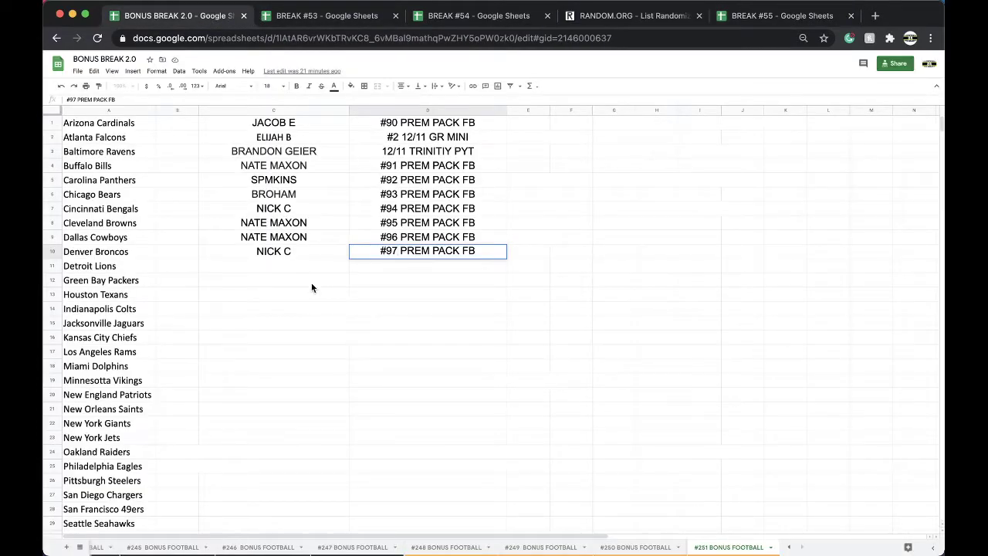
pyautogui.click(296, 267)
pyautogui.hotkey('ctrl', 'v')
pyautogui.click(360, 295)
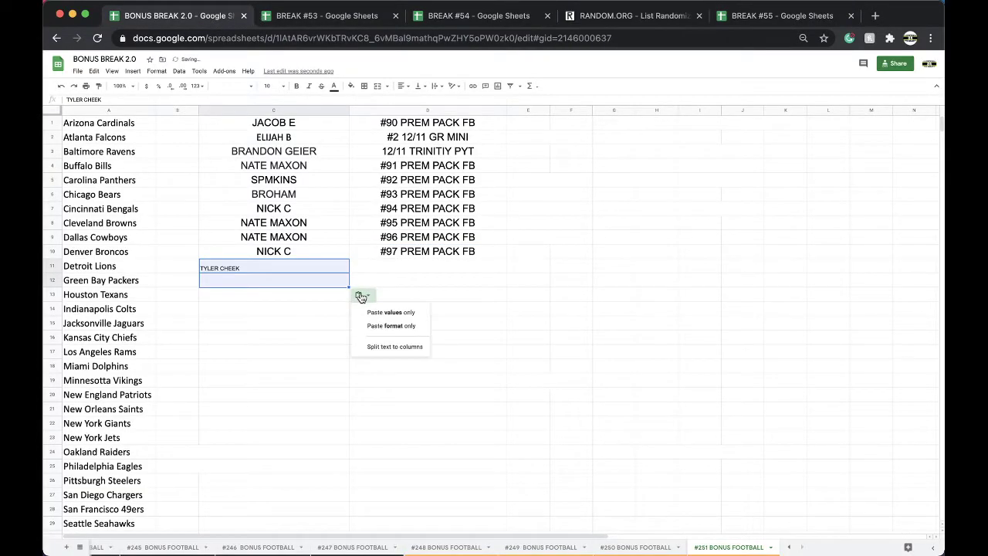
pyautogui.click(391, 312)
# Copy the D10 label into D11 and change it from #97 to '#98 PREM PACK FB'.
pyautogui.click(381, 252)
pyautogui.hotkey('ctrl', 'c')
pyautogui.press('Down')
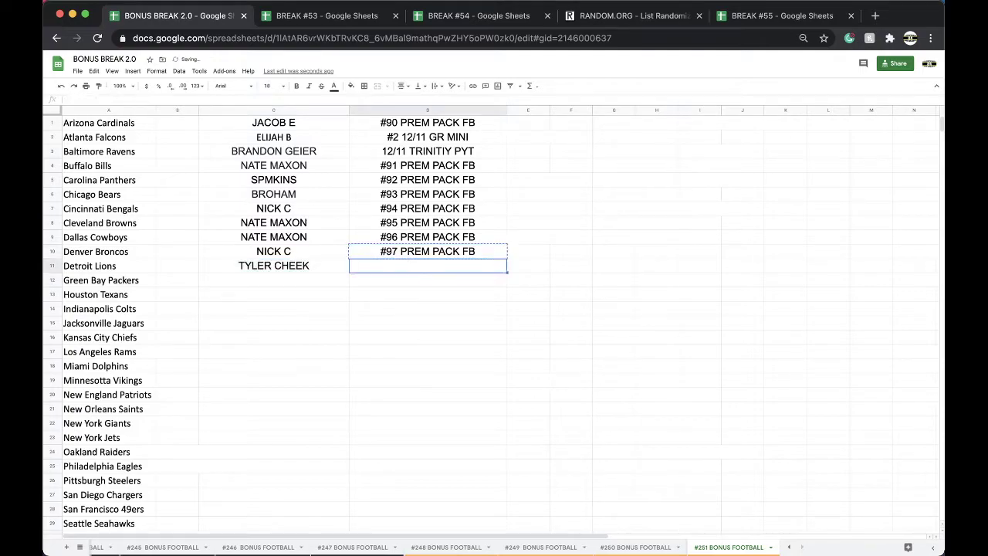
pyautogui.hotkey('ctrl', 'v')
pyautogui.doubleClick(398, 264)
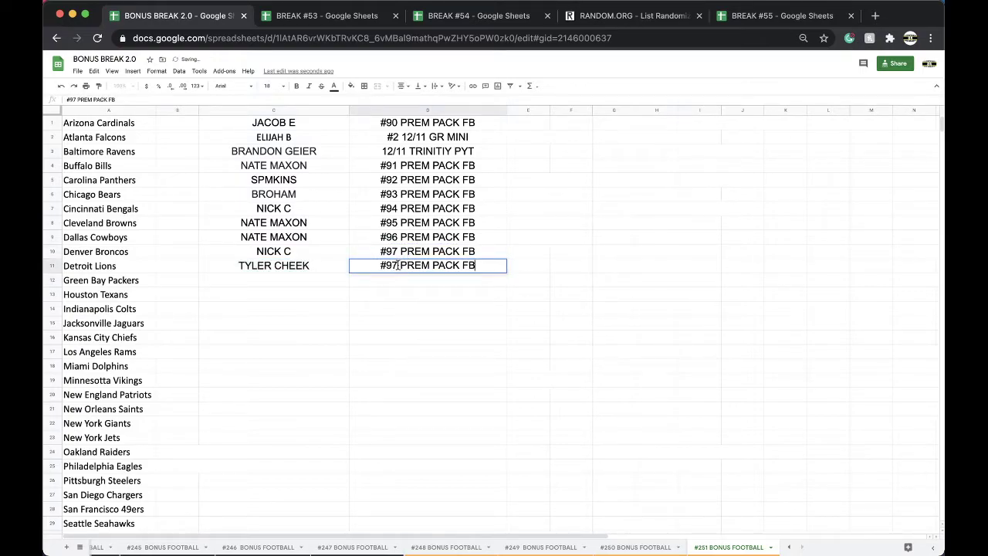
pyautogui.press('BackSpace')
pyautogui.write('8')
pyautogui.click(397, 324)
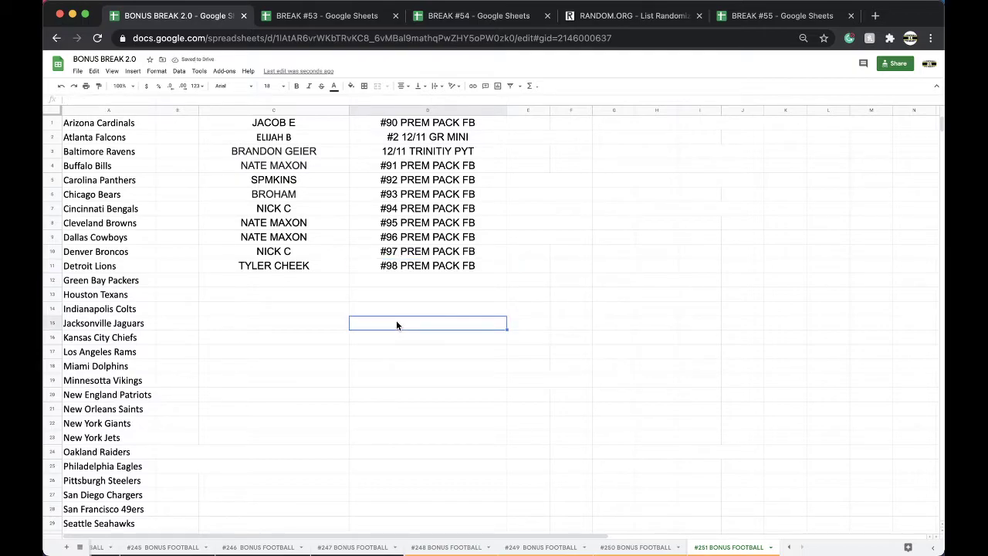
pyautogui.click(316, 300)
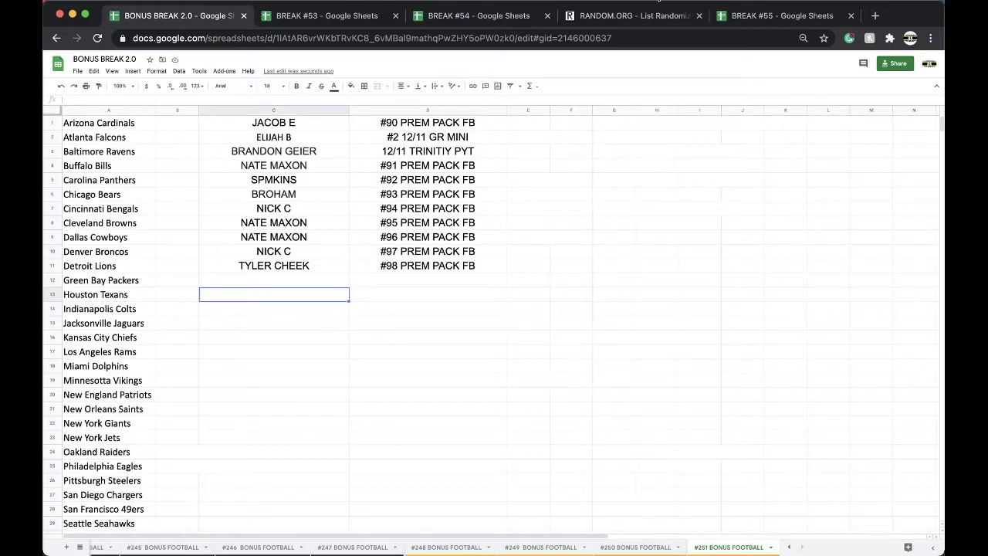
# Pass through the BREAK #54 spreadsheet, then return to BREAK #55's #98 PREM PACK FB tab.
pyautogui.click(513, 27)
pyautogui.click(521, 344)
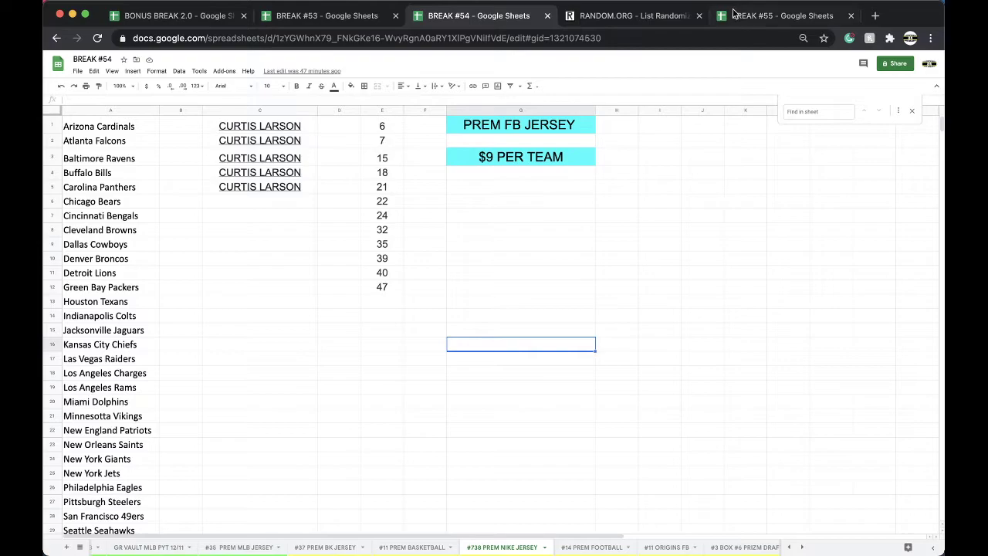
pyautogui.click(735, 16)
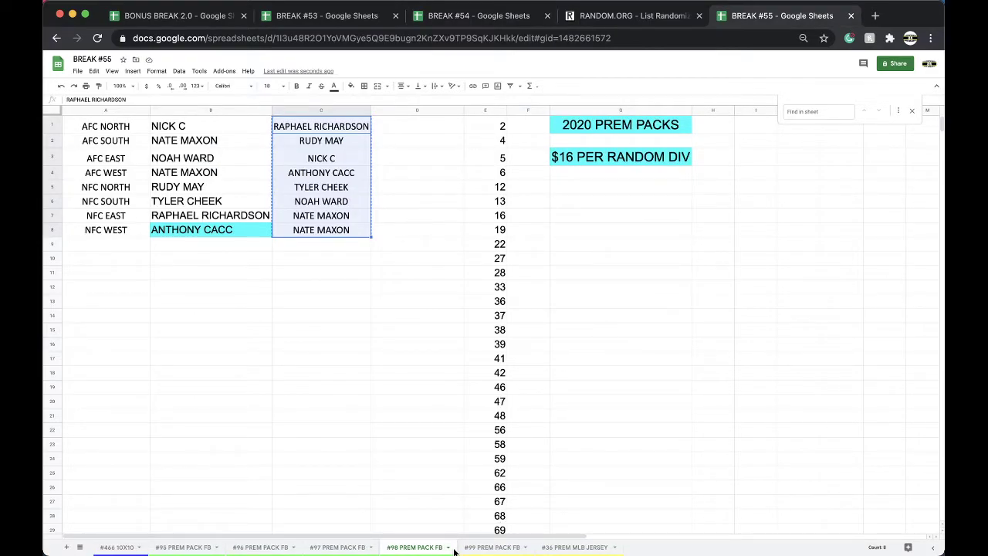